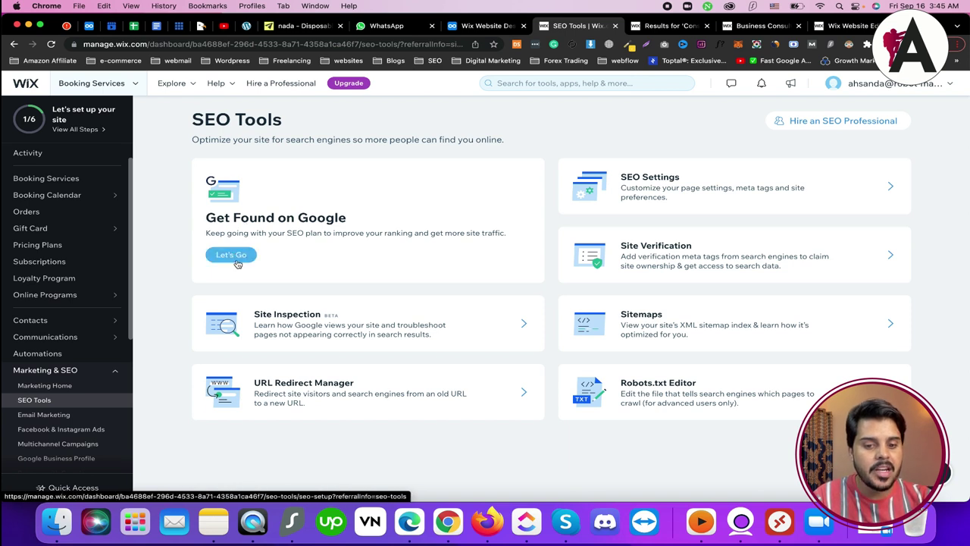
Step: Open the Get Found on Google setup checklist in a new tab and start its questionnaire
{"action": "right_click", "coordinate": [236, 260]}
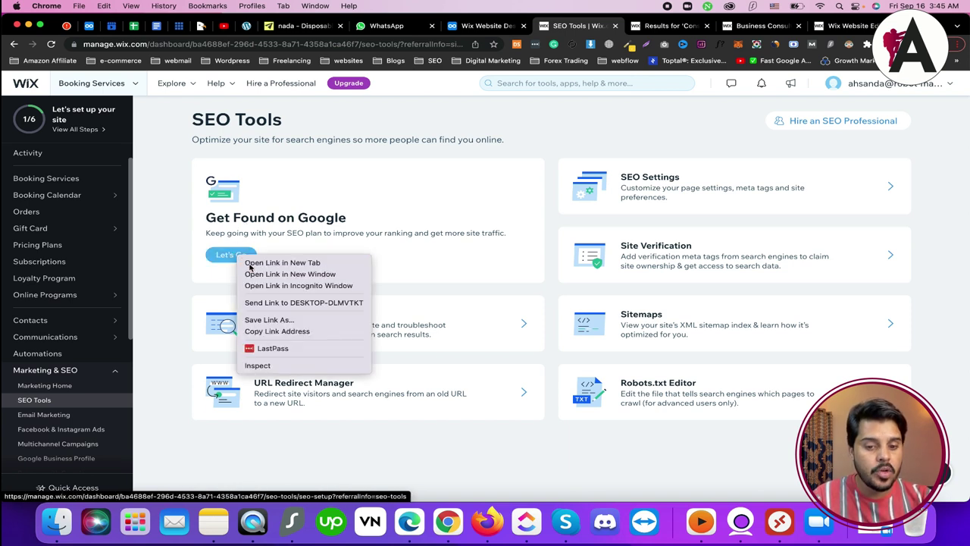
{"action": "left_click", "coordinate": [252, 263]}
{"action": "left_click", "coordinate": [618, 29]}
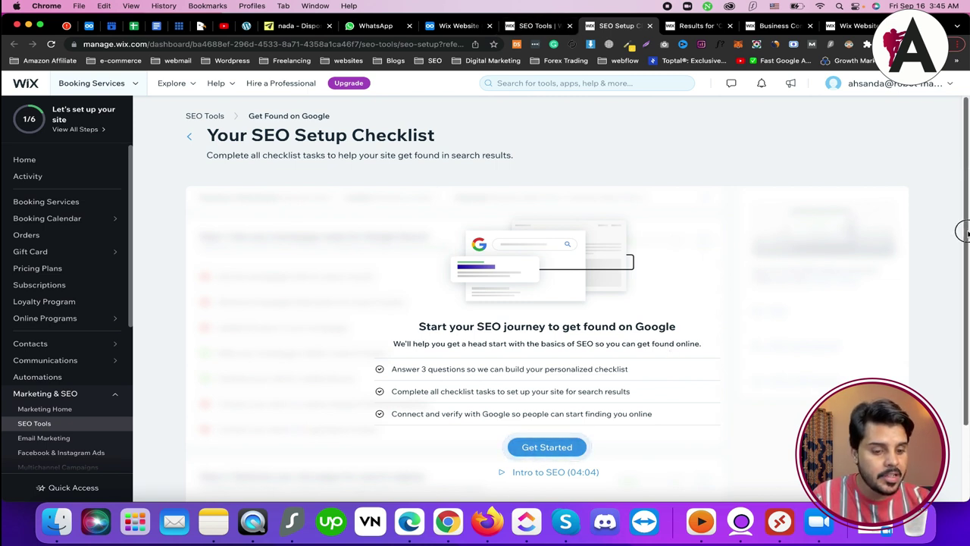
{"action": "scroll", "coordinate": [877, 238], "scroll_direction": "down", "scroll_amount": 2}
{"action": "left_click", "coordinate": [527, 380]}
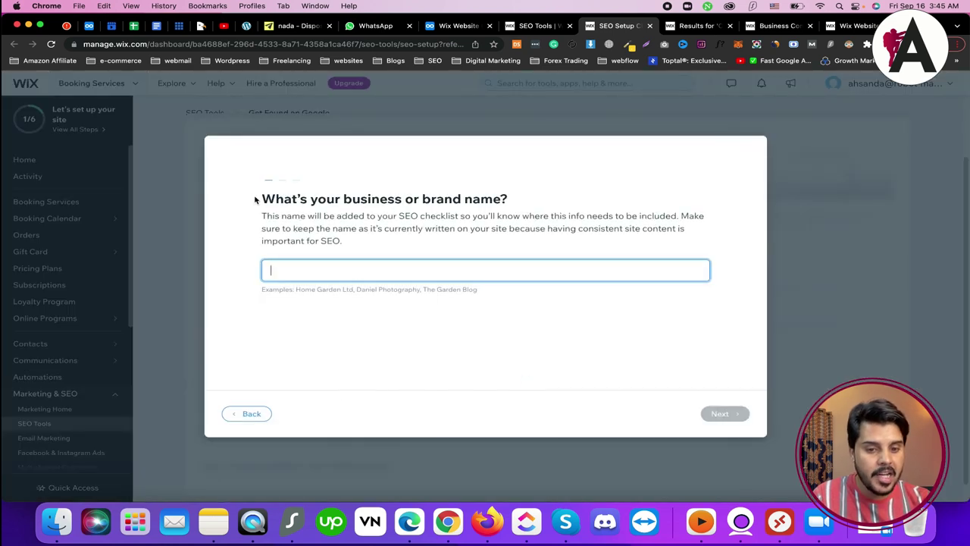
Step: Enter the business name as "Coaching Services by" followed by the owner's full name, and continue to the customer location question
{"action": "left_click", "coordinate": [525, 201]}
{"action": "triple_click", "coordinate": [525, 200]}
{"action": "left_click", "coordinate": [450, 270]}
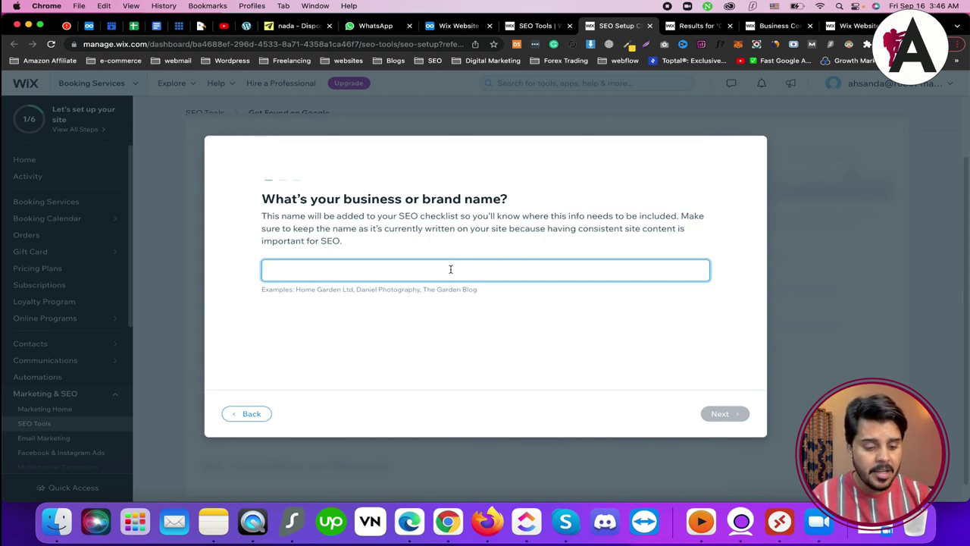
{"action": "type", "text": "Coaching "}
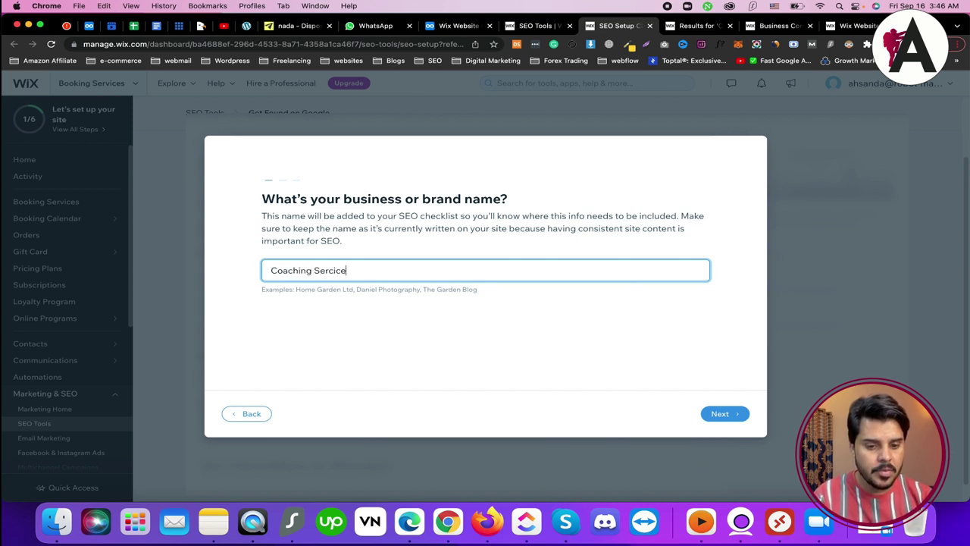
{"action": "type", "text": "Services by Ahsan Dansih"}
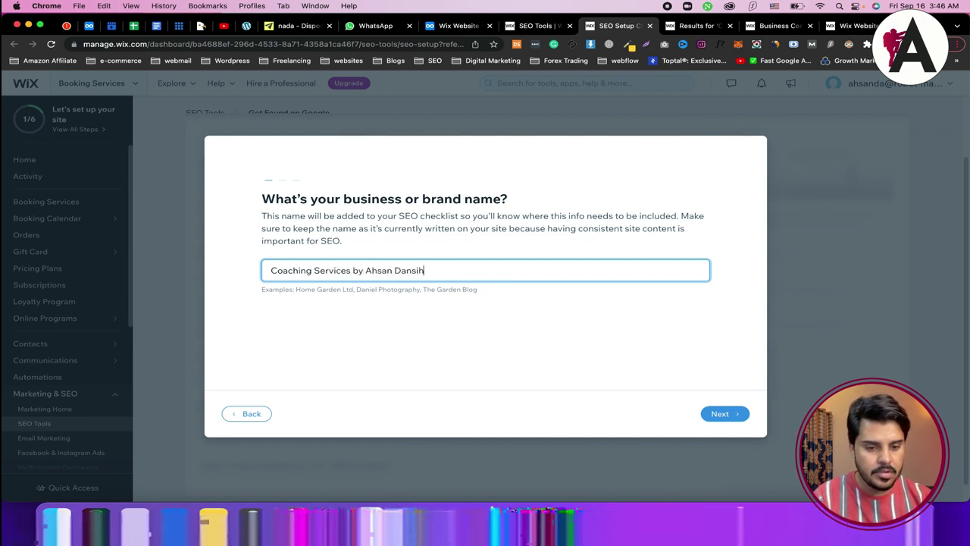
{"action": "key", "text": "BackSpace"}
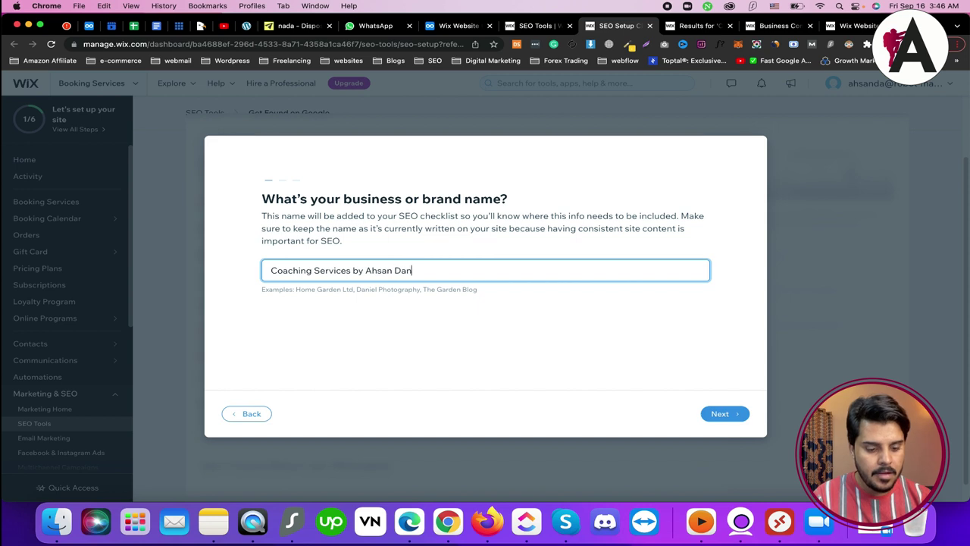
{"action": "left_click", "coordinate": [721, 413]}
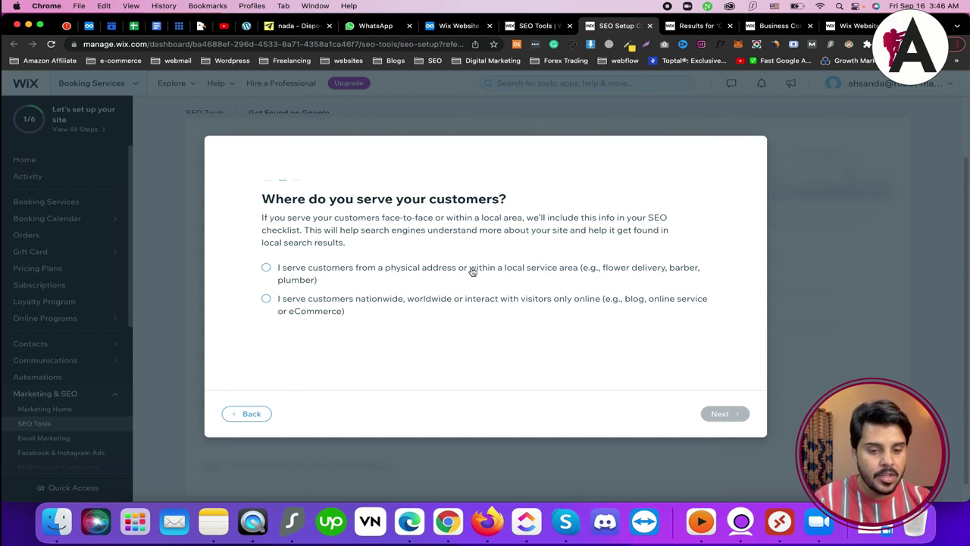
Step: Choose serving customers from a physical address or local service area, set the location to Lahore, and continue to the keywords question
{"action": "left_click", "coordinate": [380, 271]}
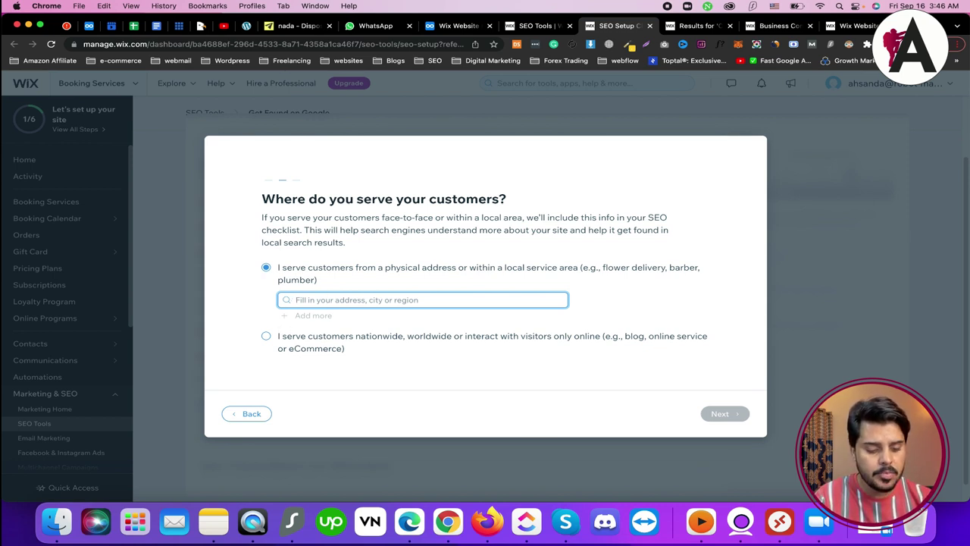
{"action": "type", "text": "lahore"}
{"action": "left_click", "coordinate": [332, 319]}
{"action": "left_click", "coordinate": [737, 415]}
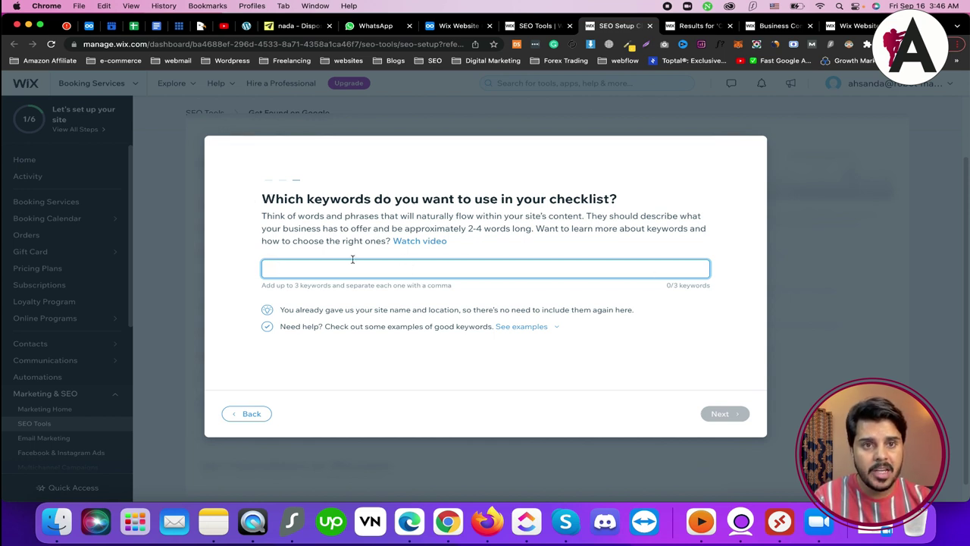
Step: Add the keywords "coaching services in lahore", "training center in lahore" and "website designing training", and complete the questionnaire
{"action": "type", "text": "coaching serc"}
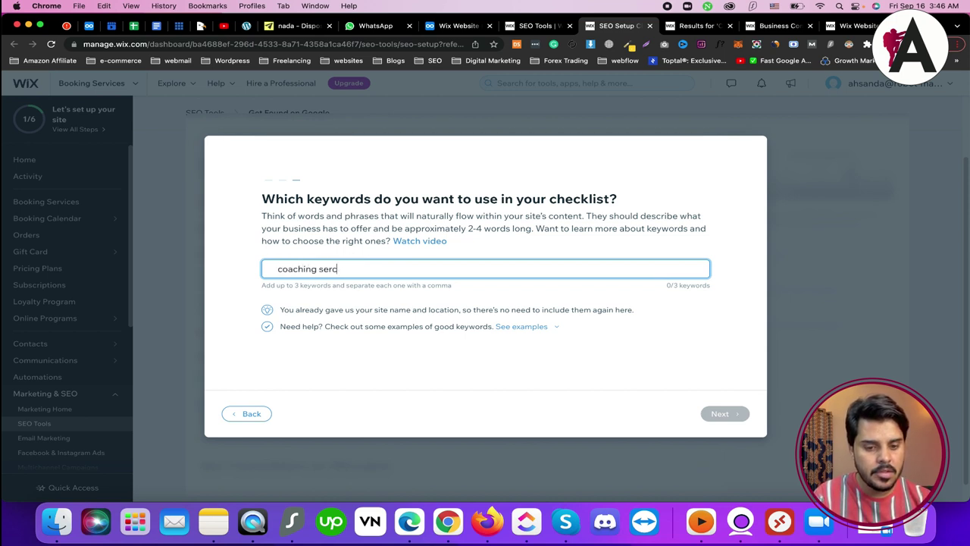
{"action": "type", "text": "vivices in lahore"}
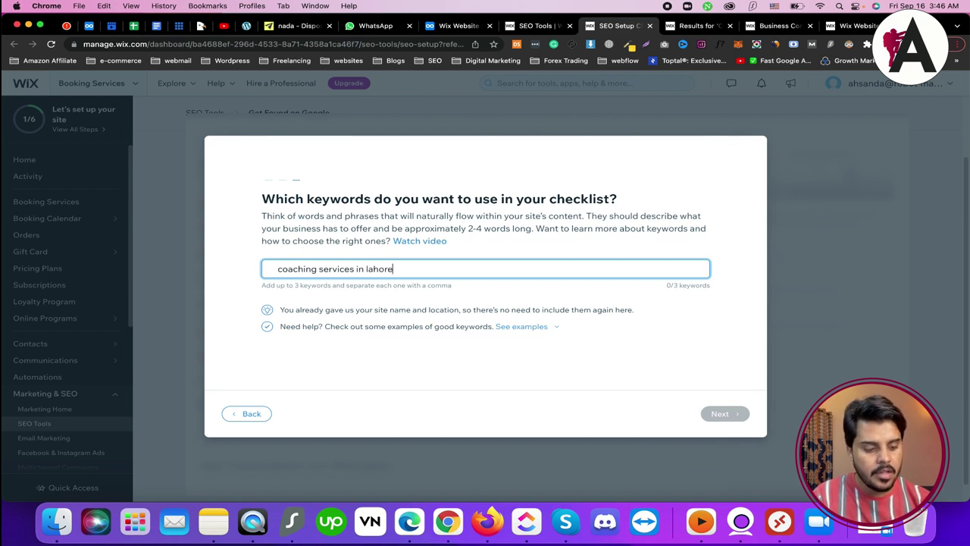
{"action": "key", "text": "Return"}
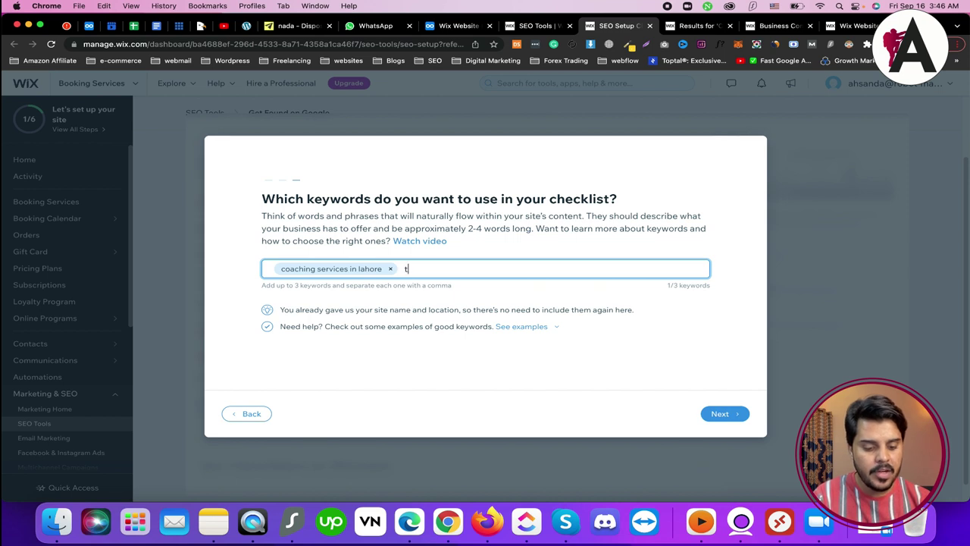
{"action": "type", "text": "training s"}
{"action": "key", "text": "BackSpace"}
{"action": "type", "text": "center in lahroe"}
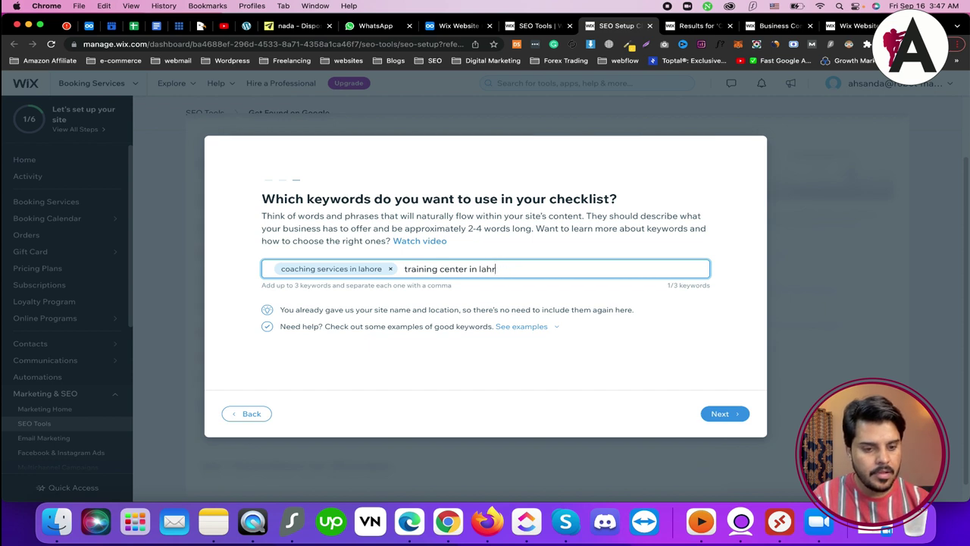
{"action": "key", "text": "Return"}
{"action": "type", "text": "website designing tra"}
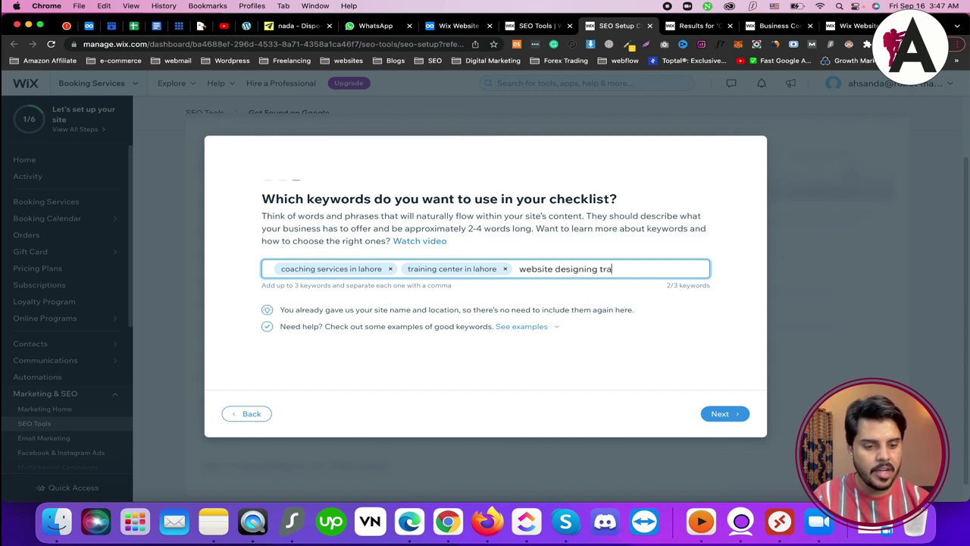
{"action": "type", "text": "ining"}
{"action": "key", "text": "Return"}
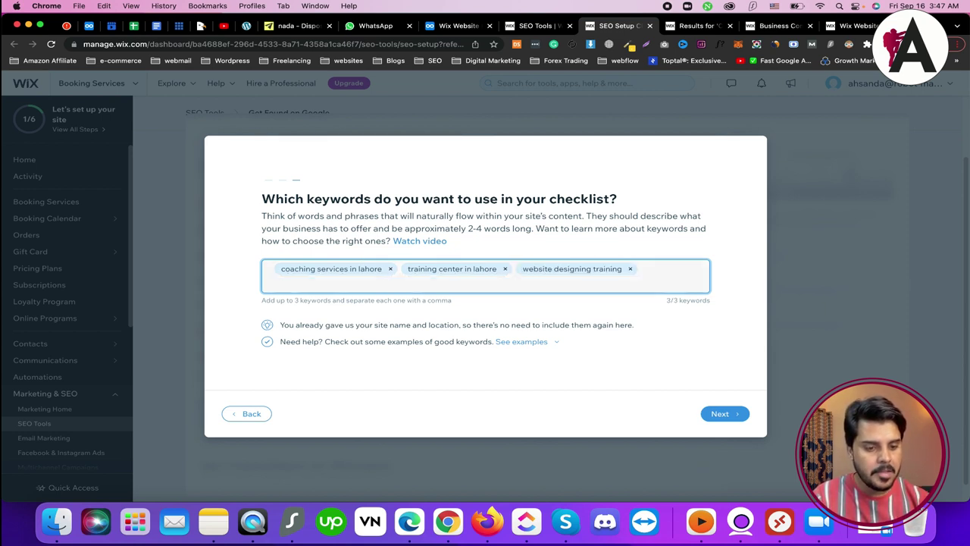
{"action": "left_click", "coordinate": [728, 413]}
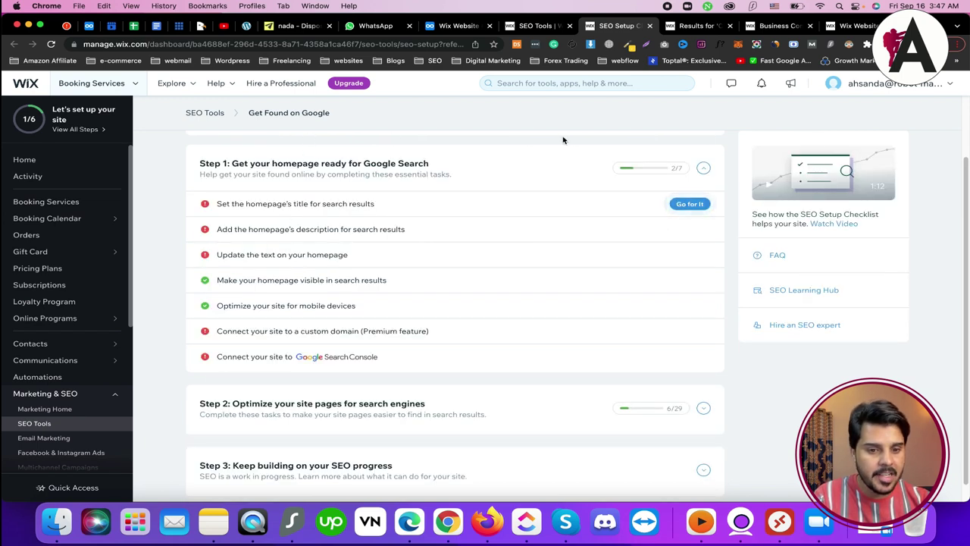
Step: Apply the suggested homepage title beginning with "Coaching Services In Lahore" for search results
{"action": "left_click_drag", "start_coordinate": [166, 156], "coordinate": [483, 354]}
{"action": "left_click", "coordinate": [741, 201]}
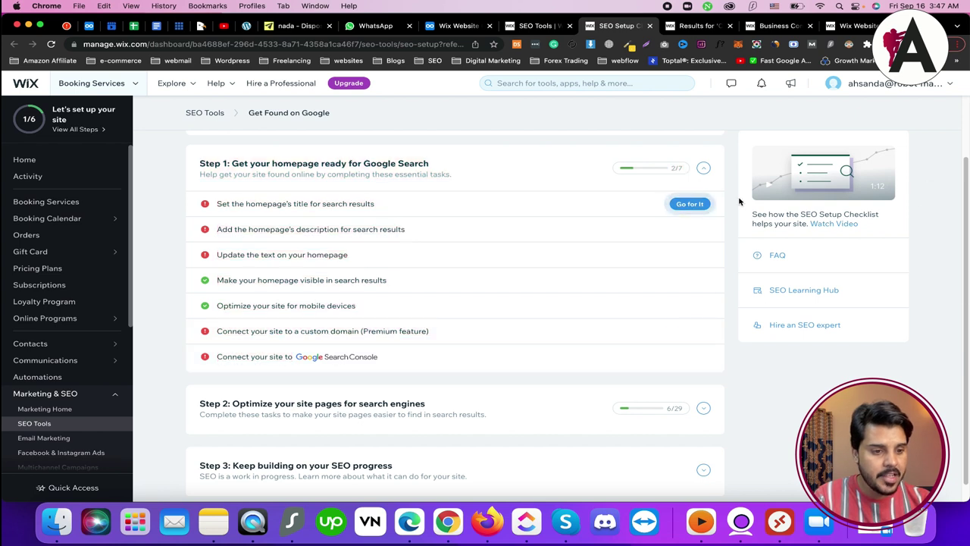
{"action": "left_click", "coordinate": [406, 208]}
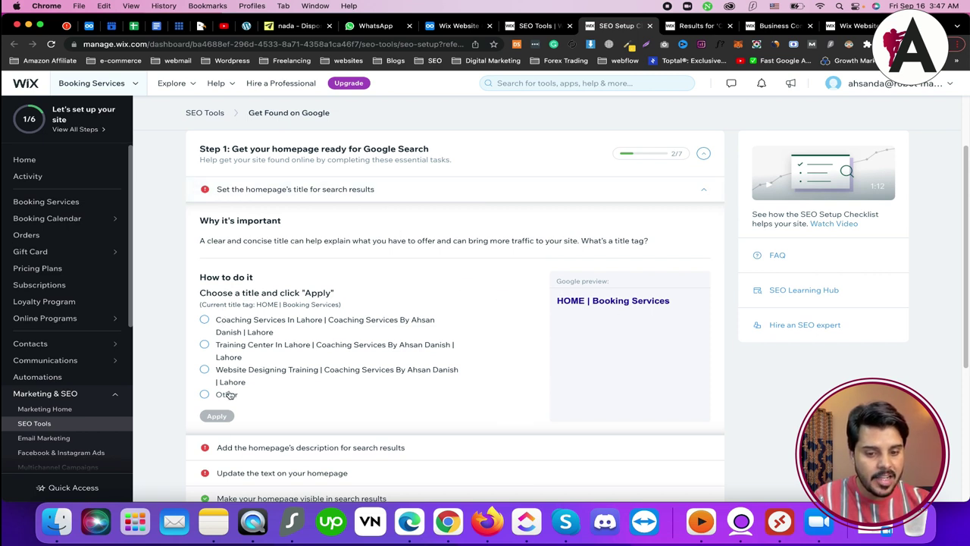
{"action": "left_click", "coordinate": [205, 322]}
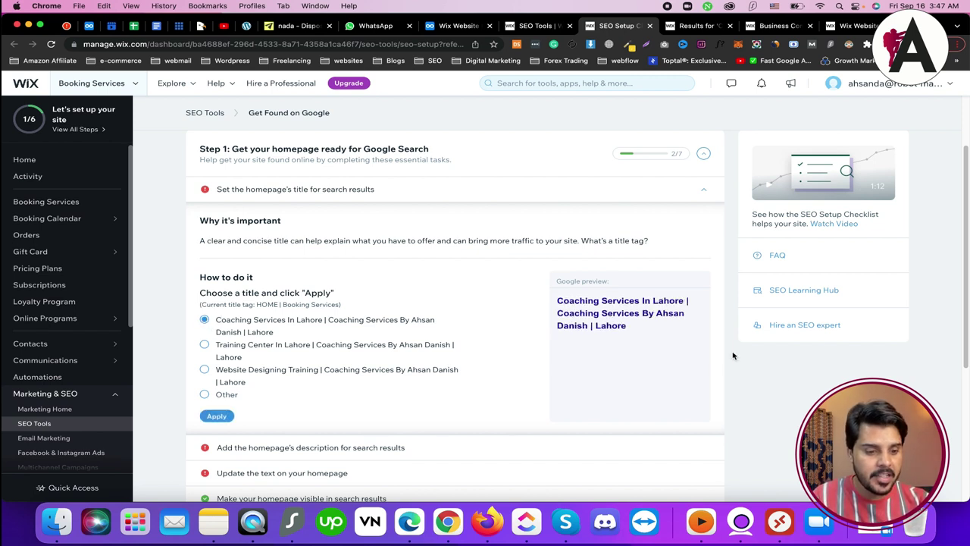
{"action": "left_click", "coordinate": [206, 191]}
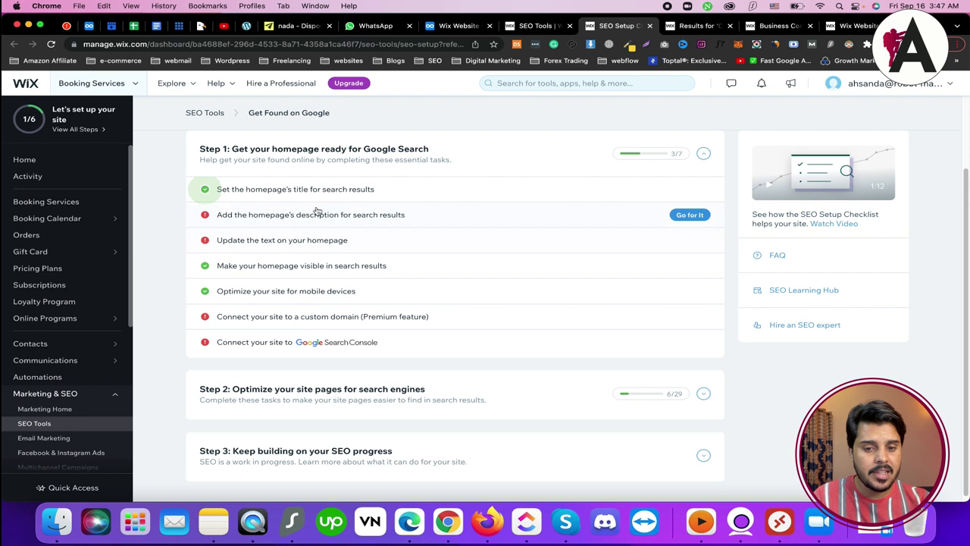
Step: Begin the homepage's search description with "My self", the owner's full name and "i am teaching website designing using wix"
{"action": "left_click", "coordinate": [652, 221]}
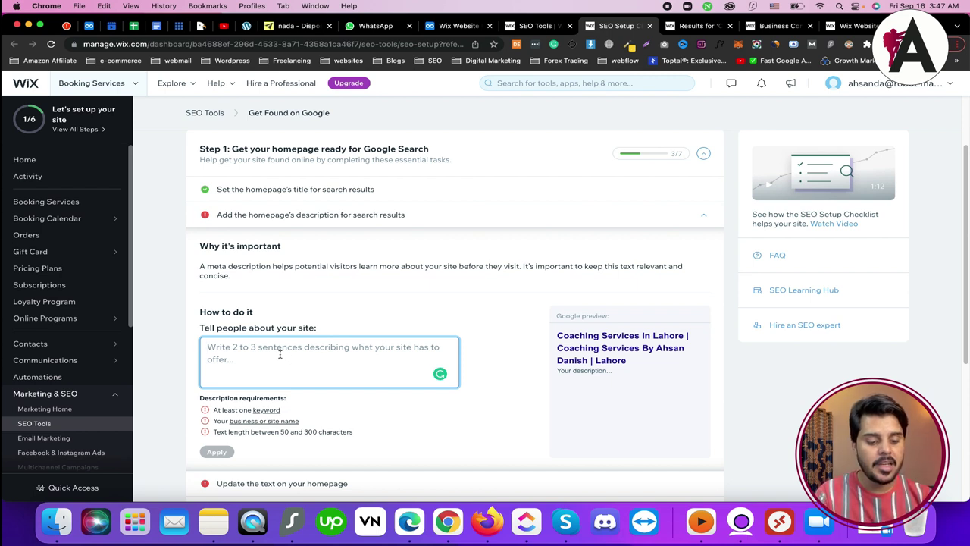
{"action": "type", "text": "My"}
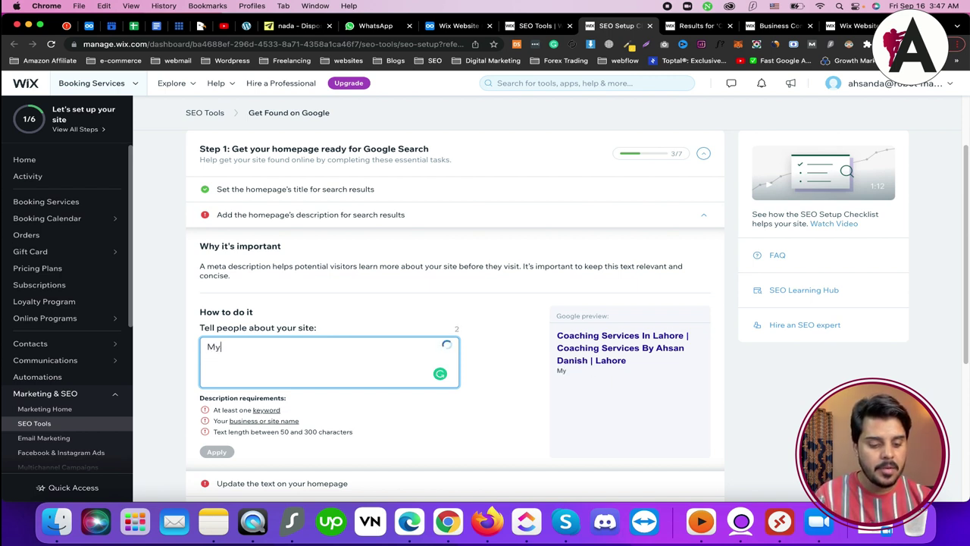
{"action": "type", "text": " self ahsan danis"}
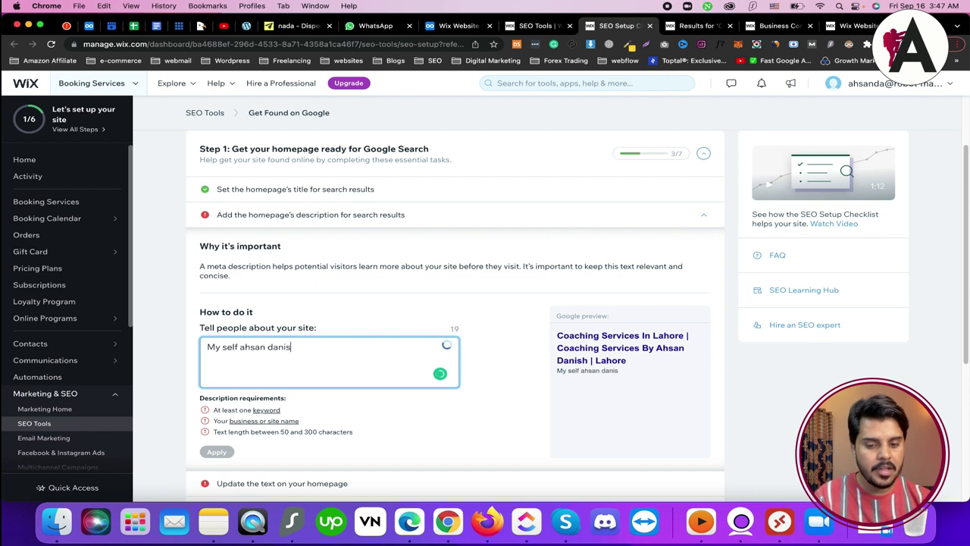
{"action": "type", "text": "h, i am te"}
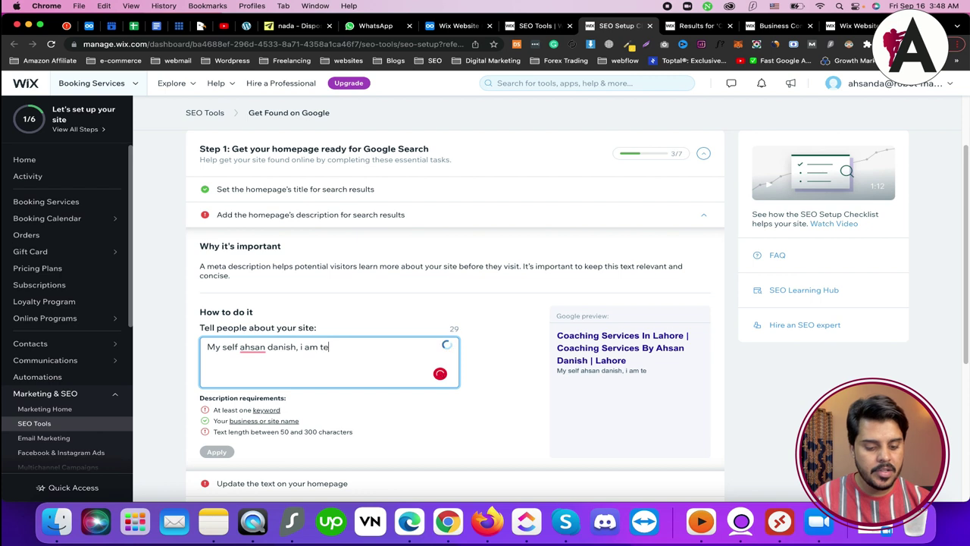
{"action": "type", "text": "aching website "}
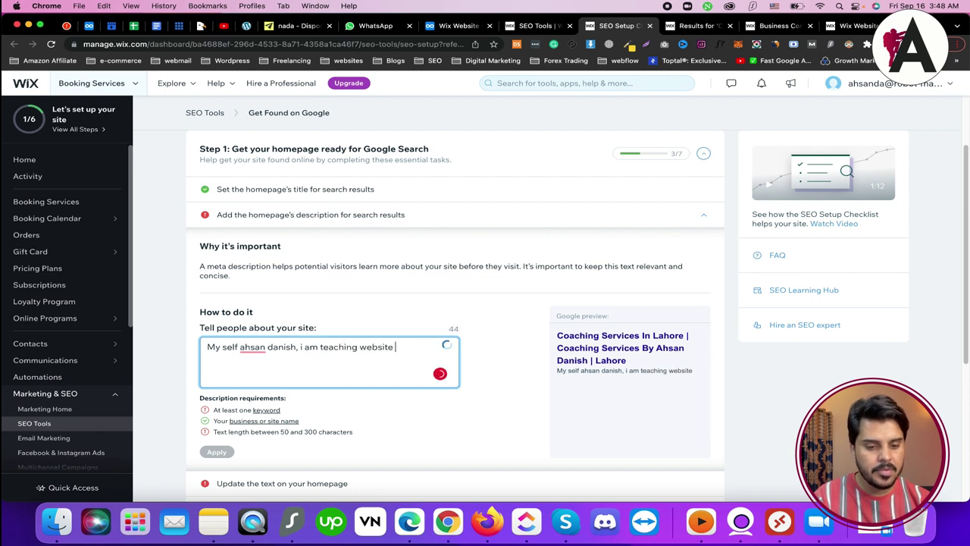
{"action": "type", "text": "designing using wix"}
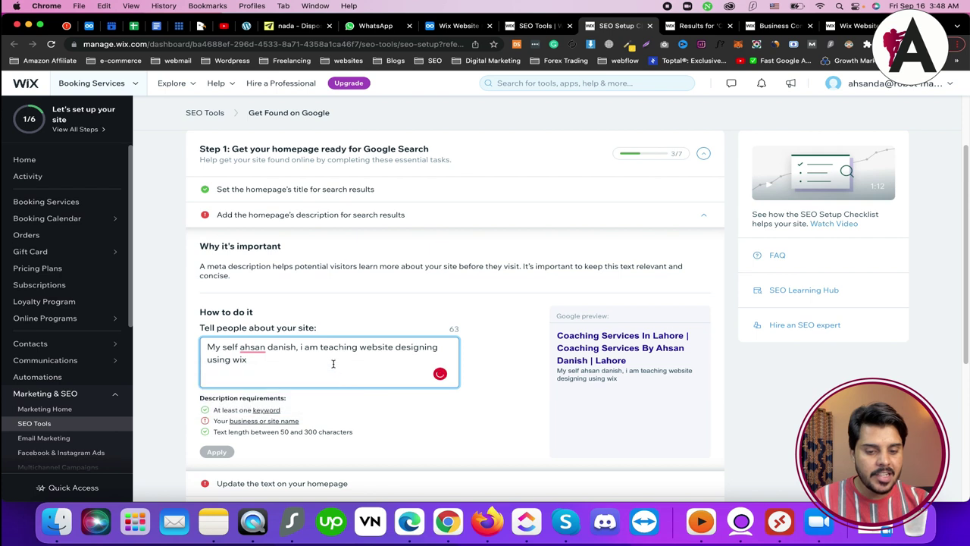
Step: Extend the description with "you can learn everything related to website designing on" followed by the business name copied from the description requirements
{"action": "mouse_move", "coordinate": [268, 426]}
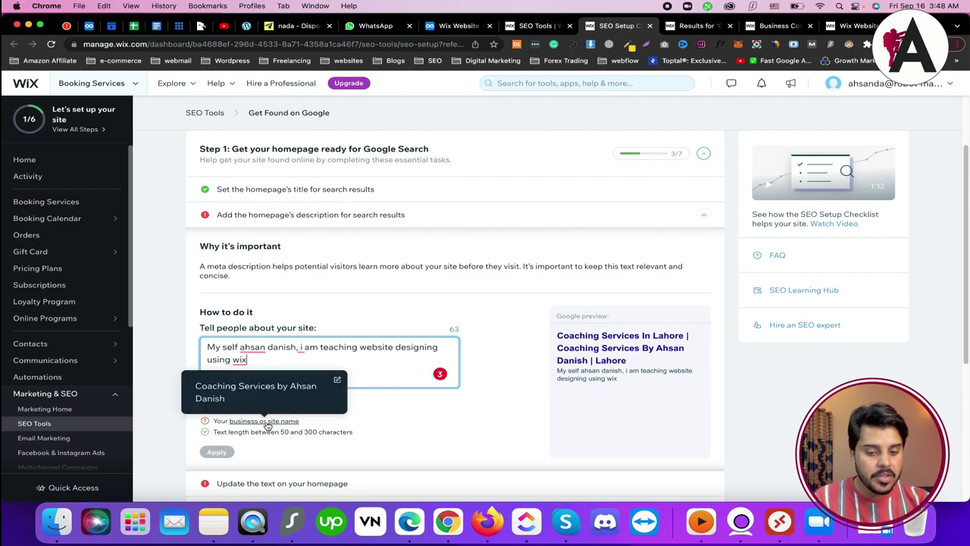
{"action": "left_click_drag", "start_coordinate": [195, 385], "coordinate": [233, 402]}
{"action": "key", "text": "super+c"}
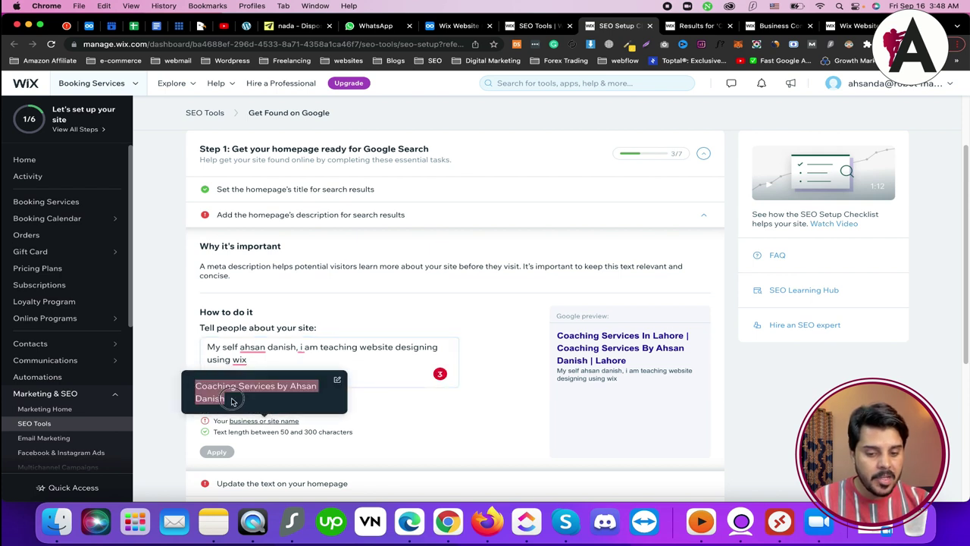
{"action": "left_click", "coordinate": [254, 367]}
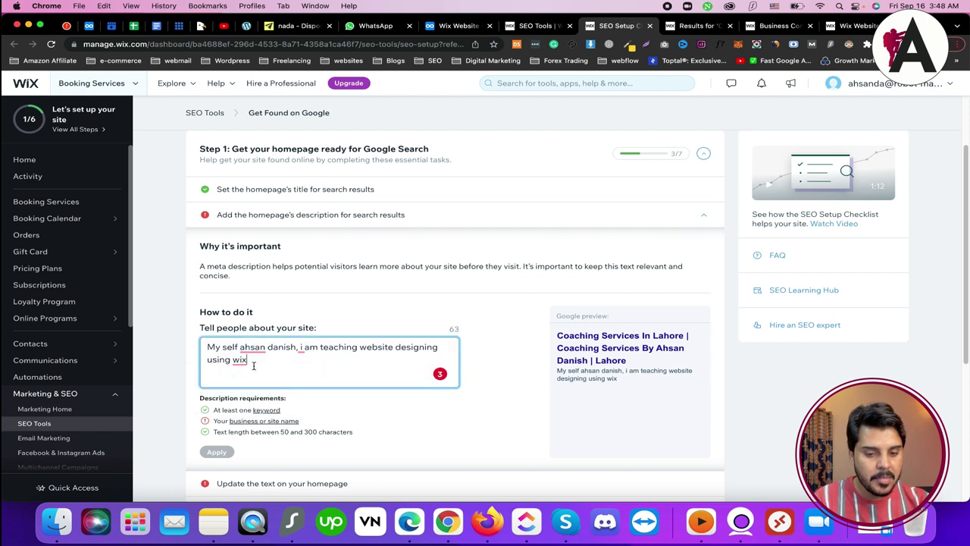
{"action": "type", "text": ". you can learn ever"}
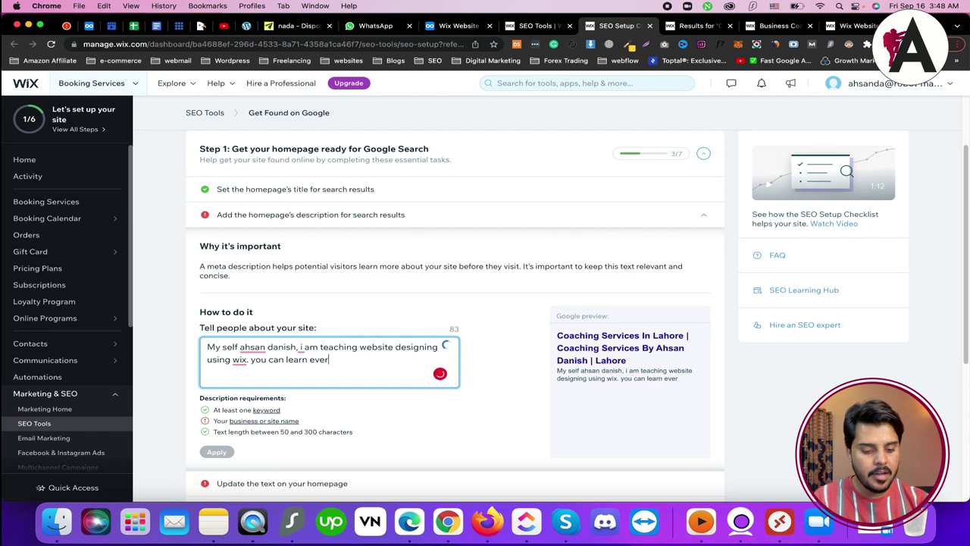
{"action": "type", "text": "ything "}
{"action": "type", "text": "rela"}
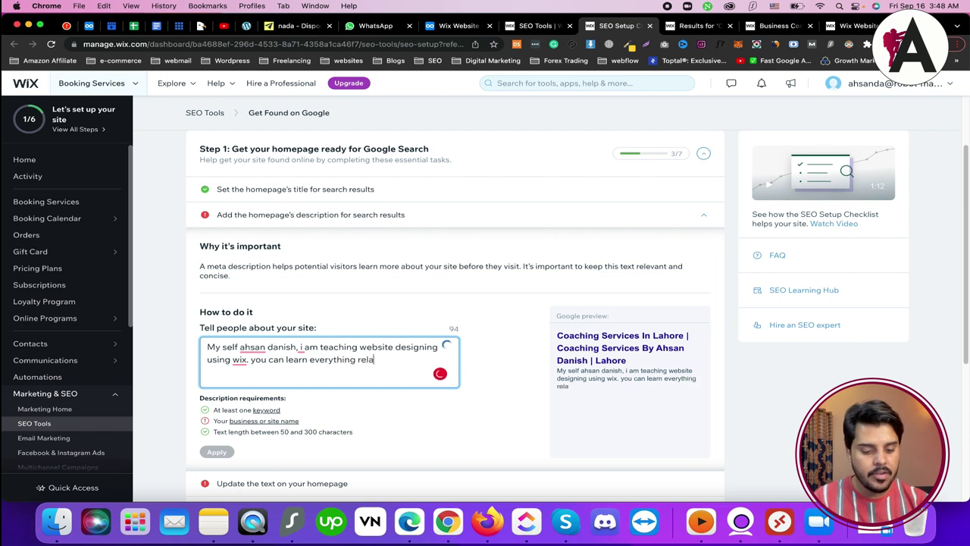
{"action": "type", "text": "ted to websit"}
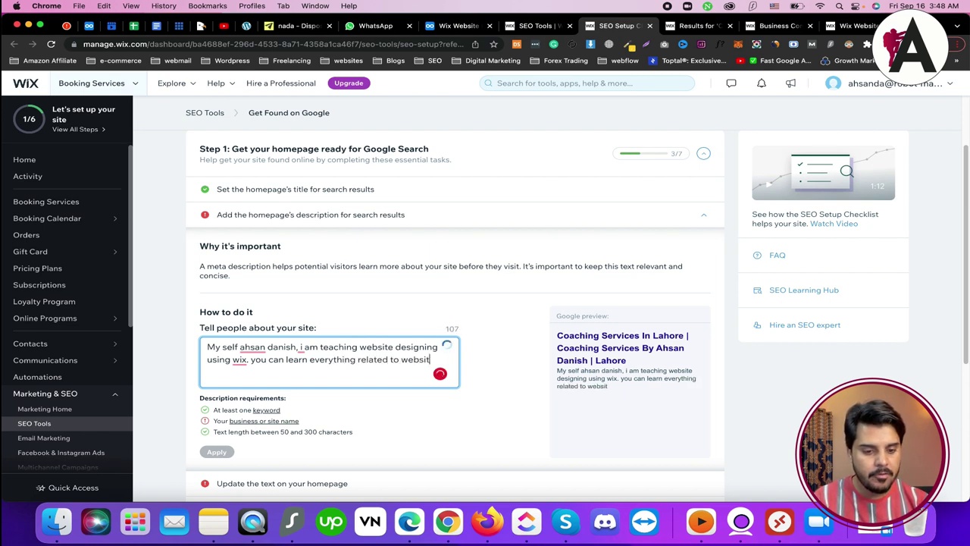
{"action": "type", "text": "e designing on"}
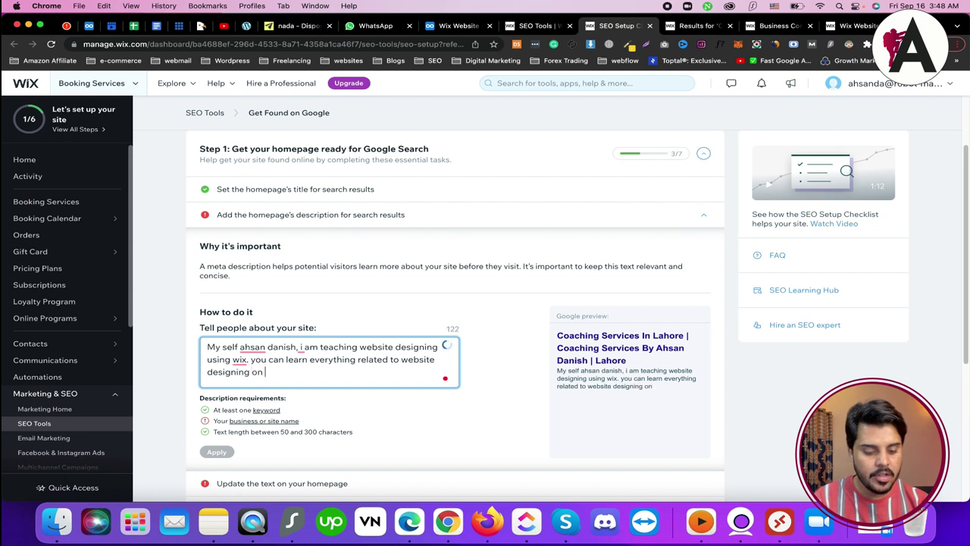
{"action": "key", "text": "super+v"}
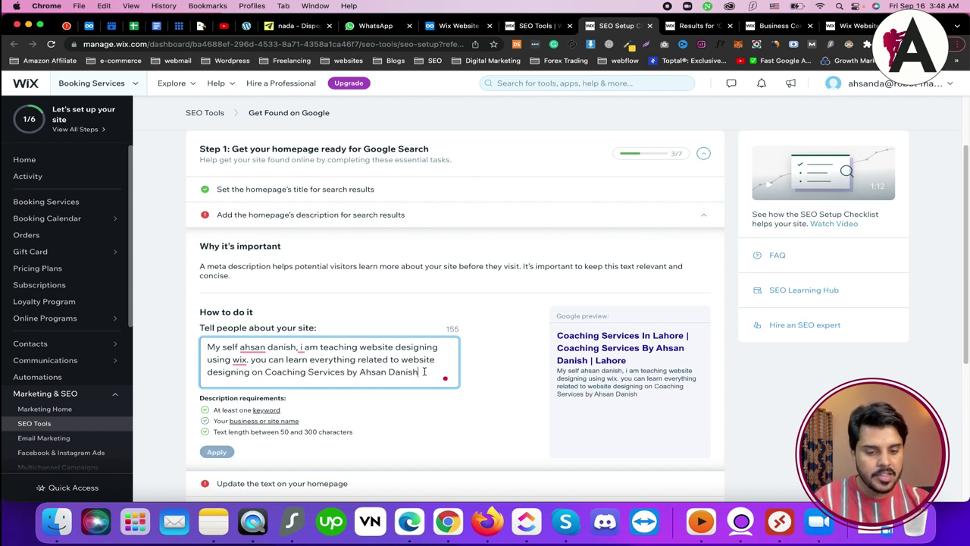
Step: Apply the homepage's search description and expand the "Update the text on your homepage" task to review its requirements
{"action": "left_click", "coordinate": [218, 453]}
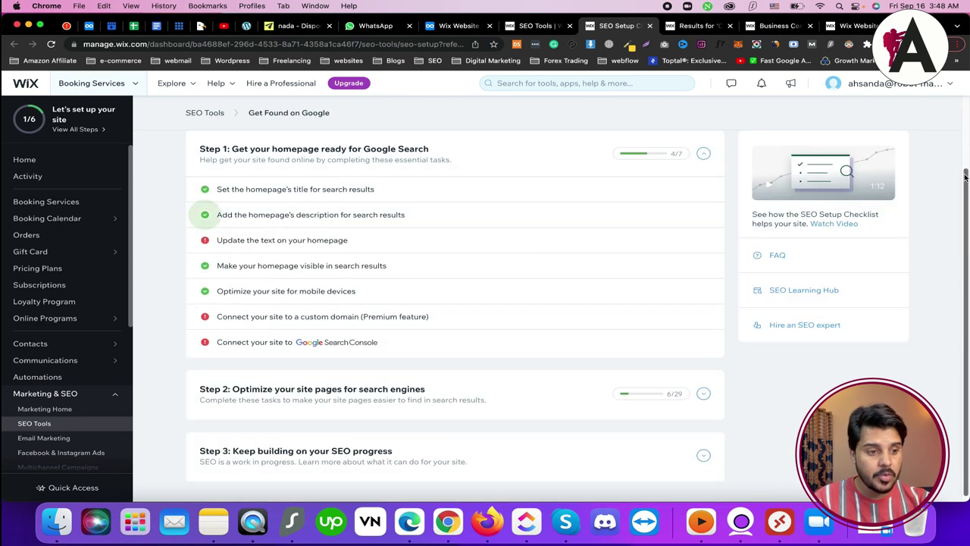
{"action": "left_click", "coordinate": [237, 243]}
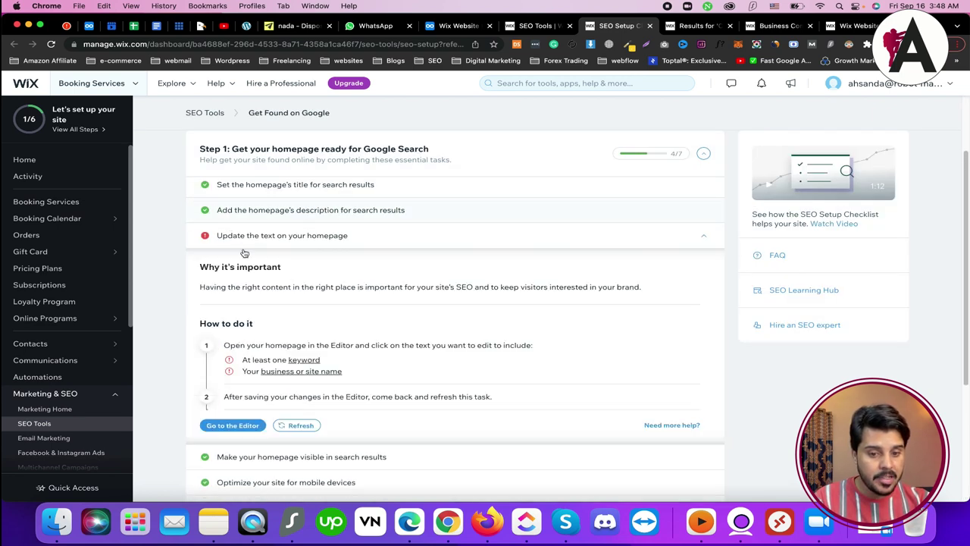
{"action": "scroll", "coordinate": [597, 329], "scroll_direction": "down", "scroll_amount": 5}
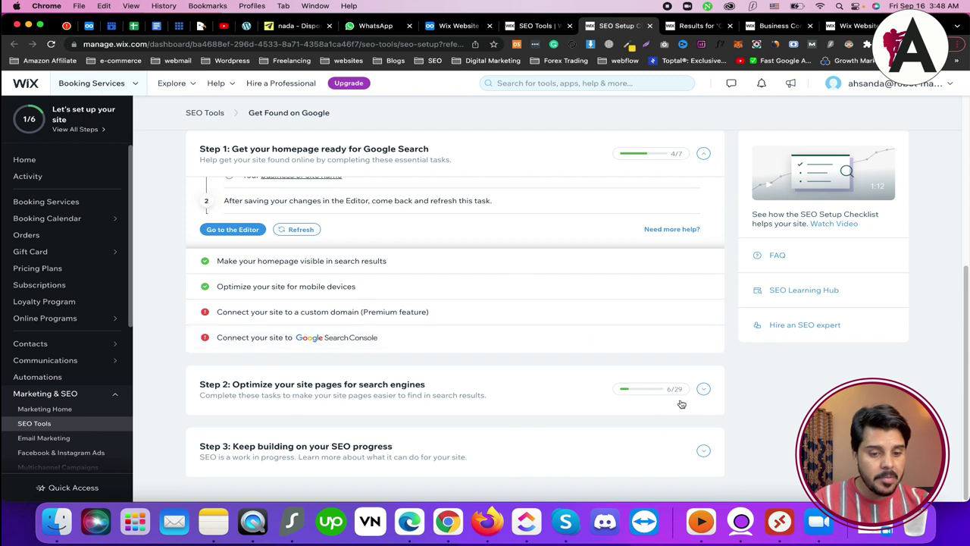
Step: Expand Step 2 of the checklist and review the full list of site page optimization tasks
{"action": "left_click", "coordinate": [703, 389]}
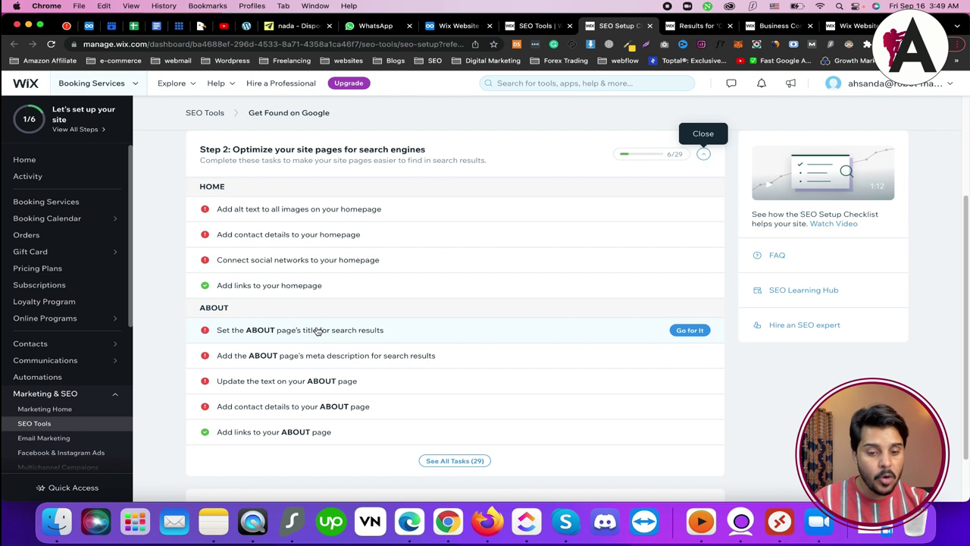
{"action": "left_click", "coordinate": [445, 463]}
{"action": "scroll", "coordinate": [470, 427], "scroll_direction": "down", "scroll_amount": 10}
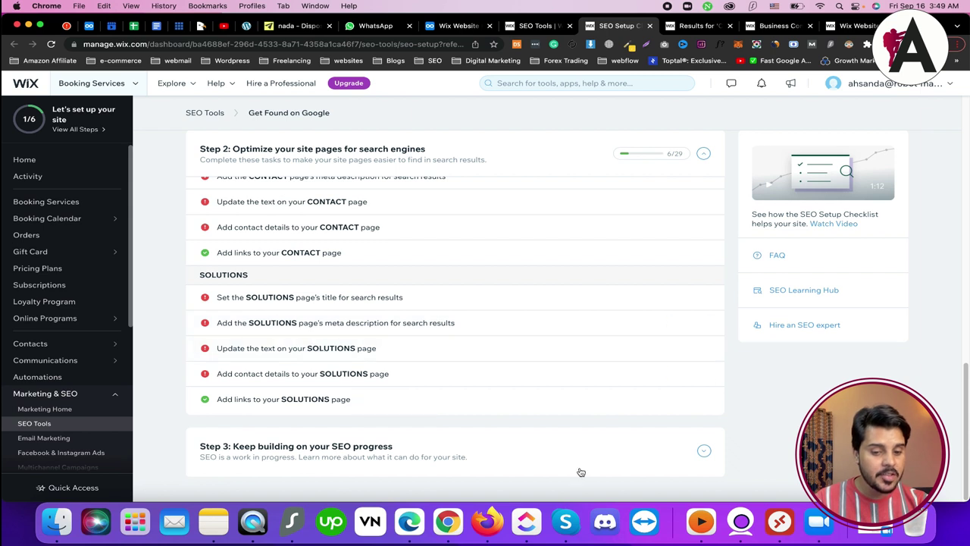
Step: Expand Step 3 of the checklist and open the SEO Learning Hub from it
{"action": "left_click", "coordinate": [704, 452]}
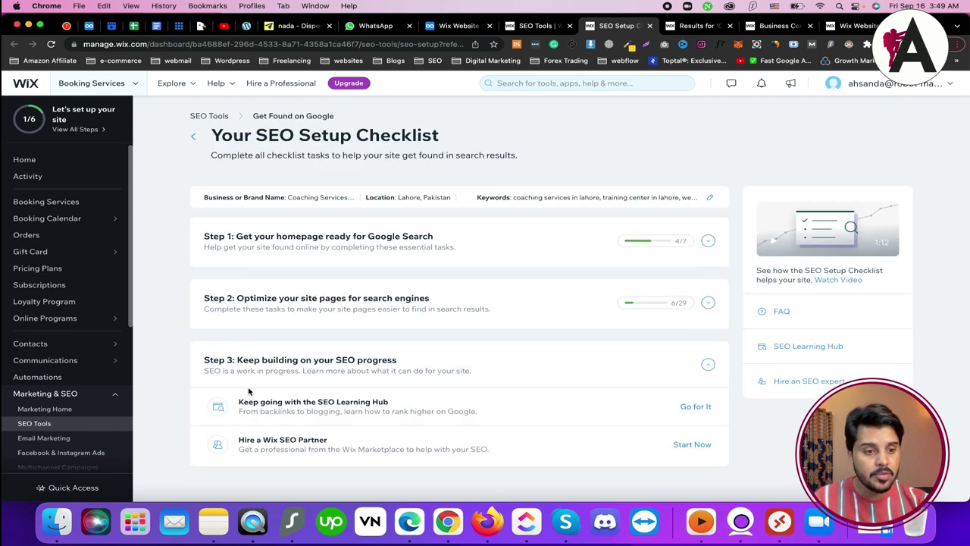
{"action": "left_click_drag", "start_coordinate": [240, 402], "coordinate": [392, 404]}
{"action": "left_click", "coordinate": [392, 404]}
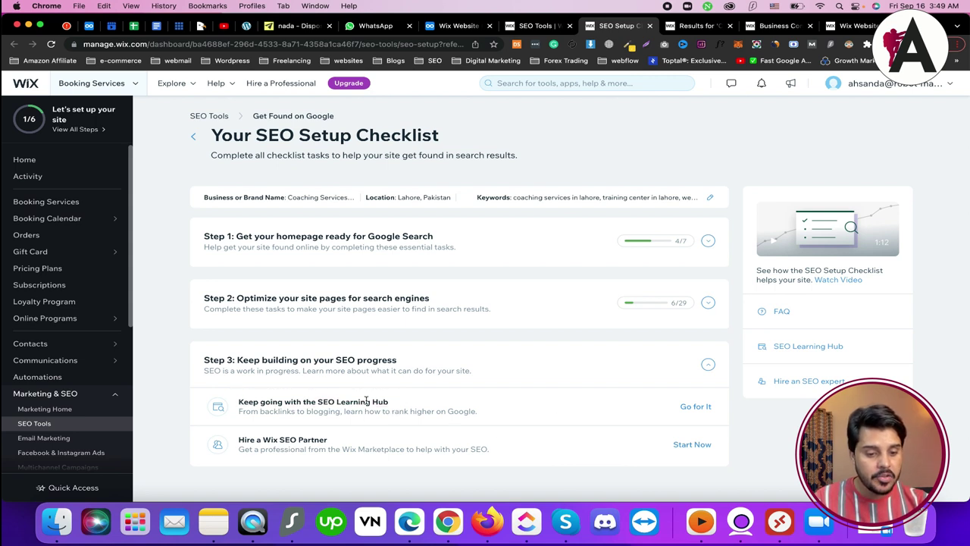
{"action": "left_click", "coordinate": [696, 408]}
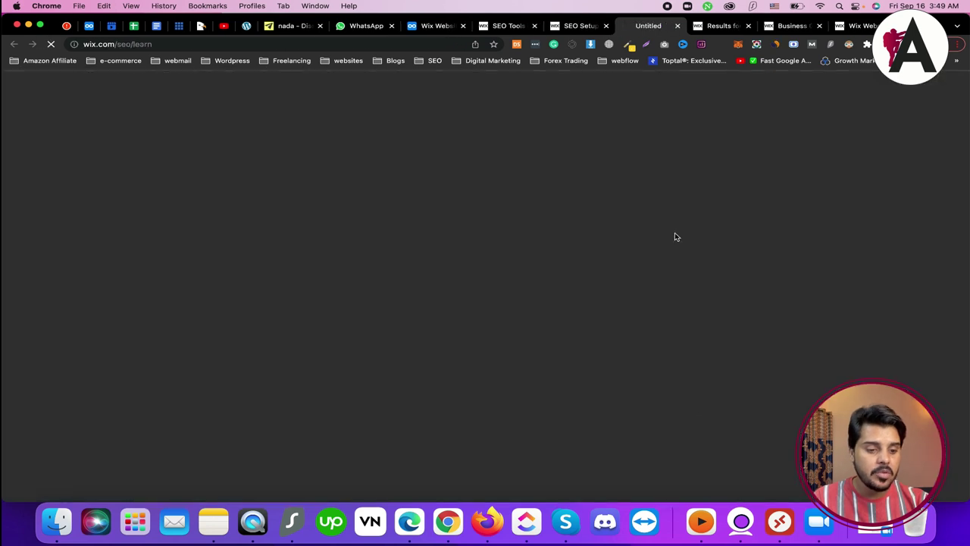
Step: Return to the SEO setup checklist, then switch to the SEO Tools overview page
{"action": "left_click", "coordinate": [575, 27]}
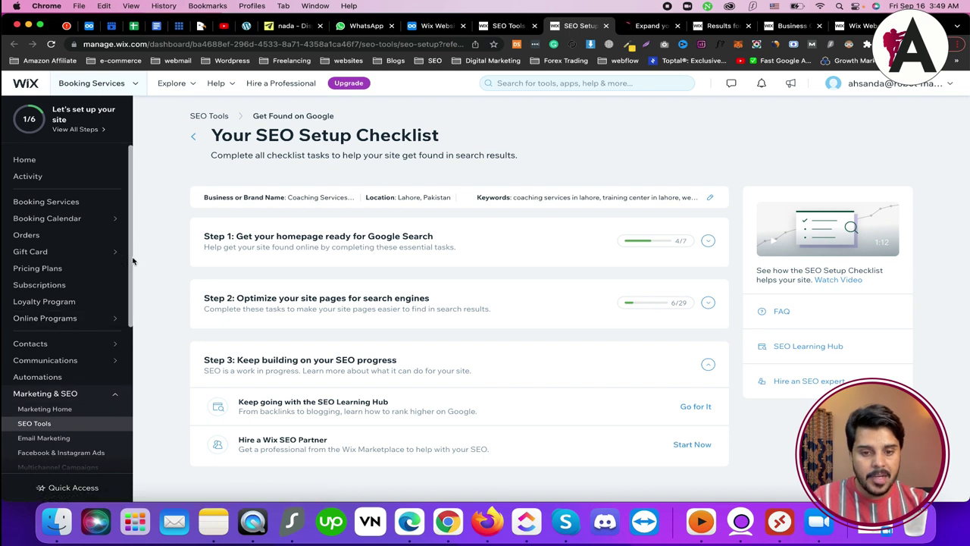
{"action": "scroll", "coordinate": [129, 255], "scroll_direction": "down", "scroll_amount": 1}
{"action": "left_click", "coordinate": [504, 26]}
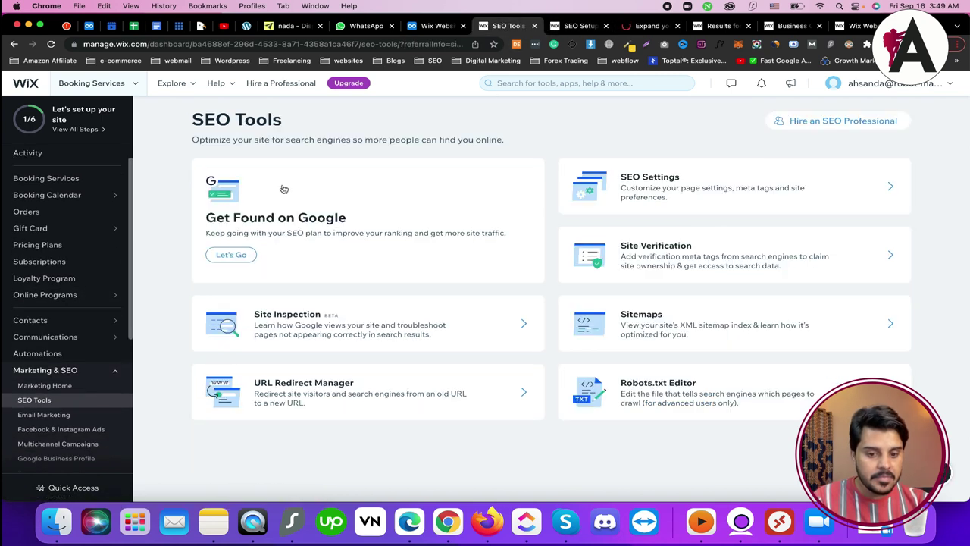